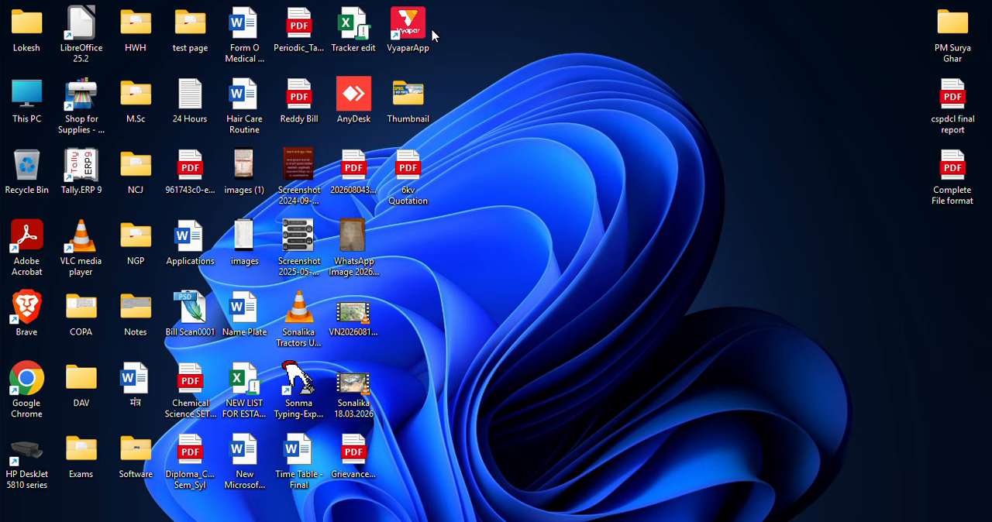
- Switch to the web browser, search for "pm surya ghar muft bijli yojana" and open the official PM Surya Ghar website
left_click(441, 521)
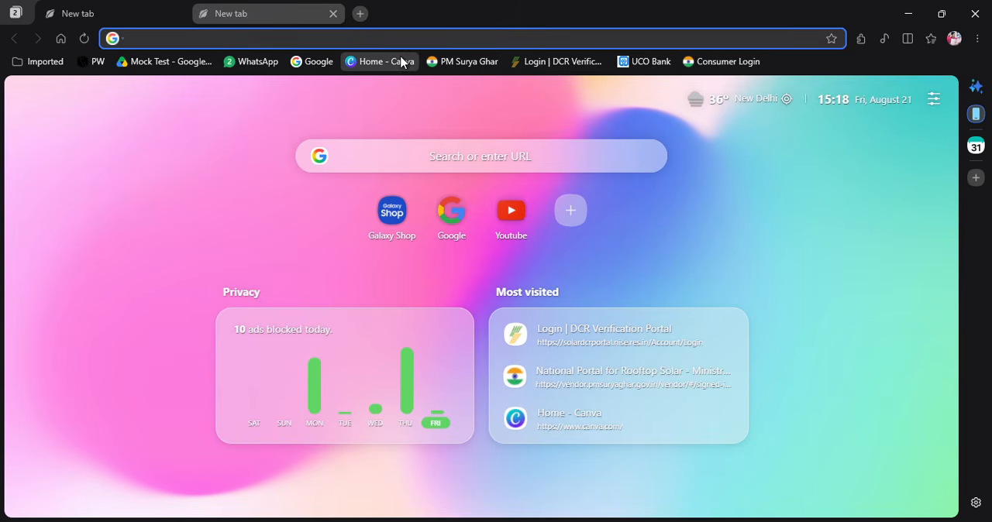
type("pm")
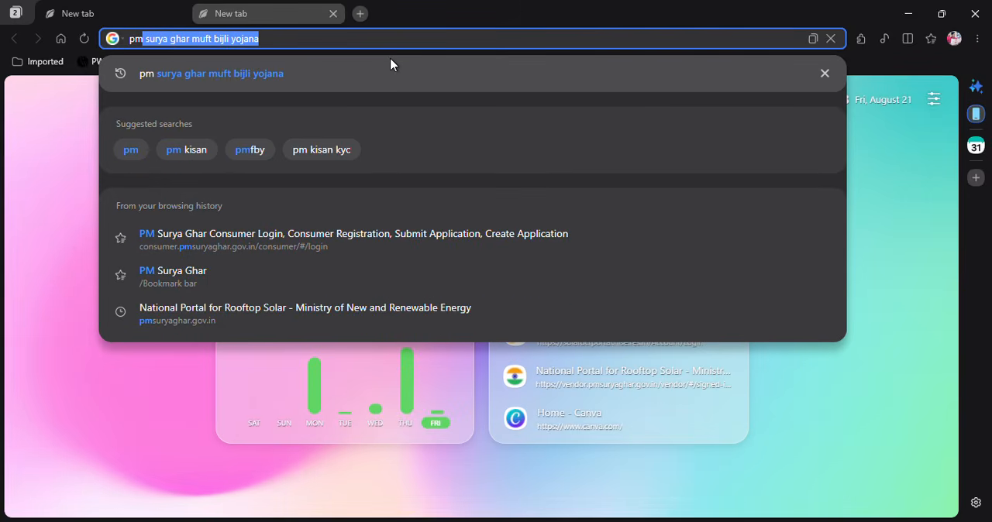
left_click(255, 73)
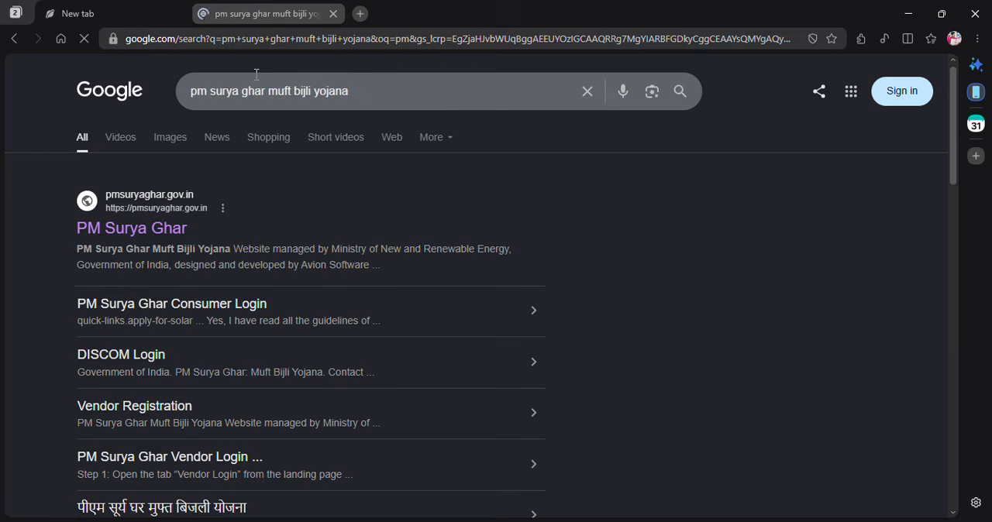
left_click(152, 237)
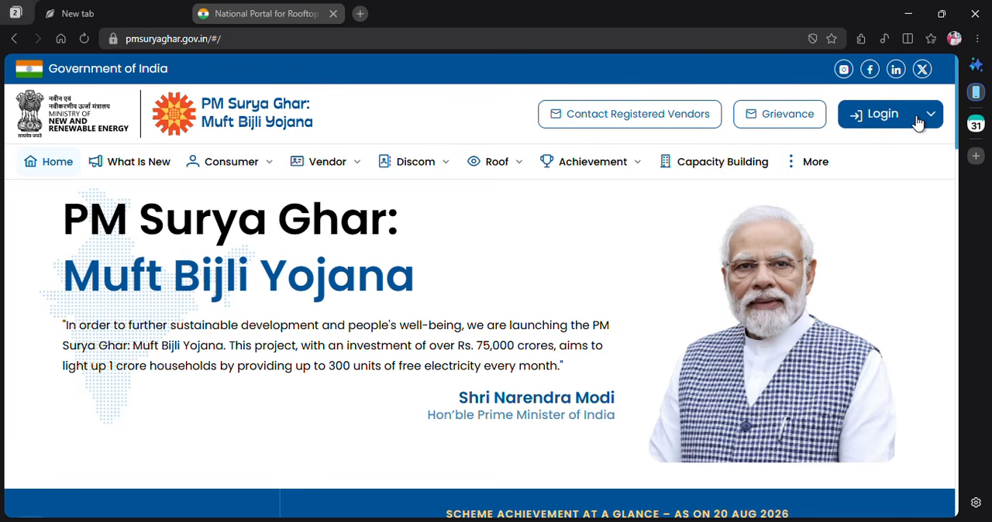
- Open the portal's Consumer Login page and look over the rooftop solar login form
left_click(917, 123)
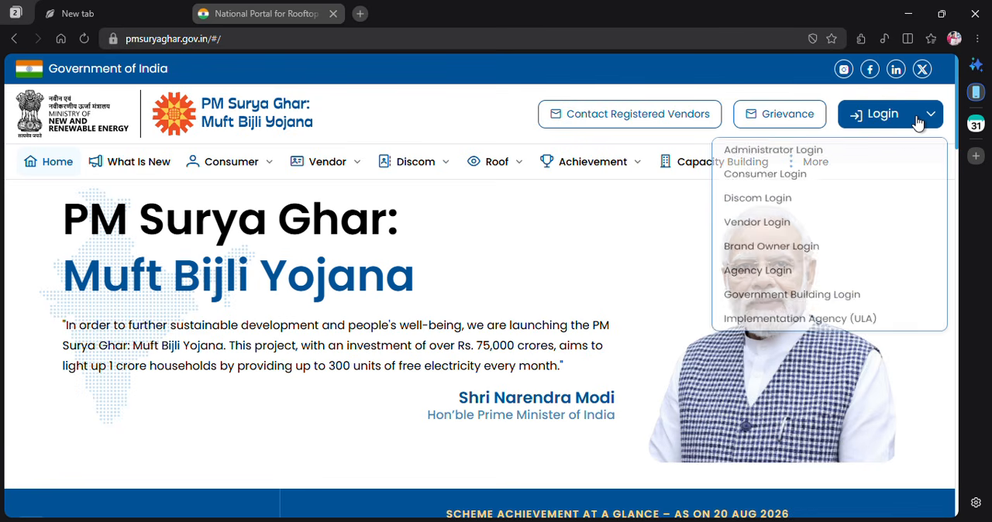
left_click(804, 179)
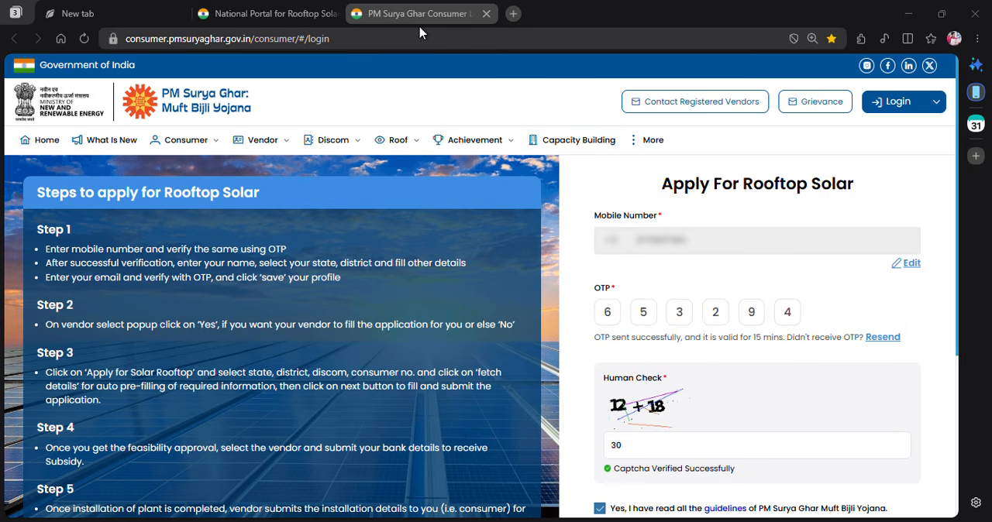
scroll(836, 339, "down", 2)
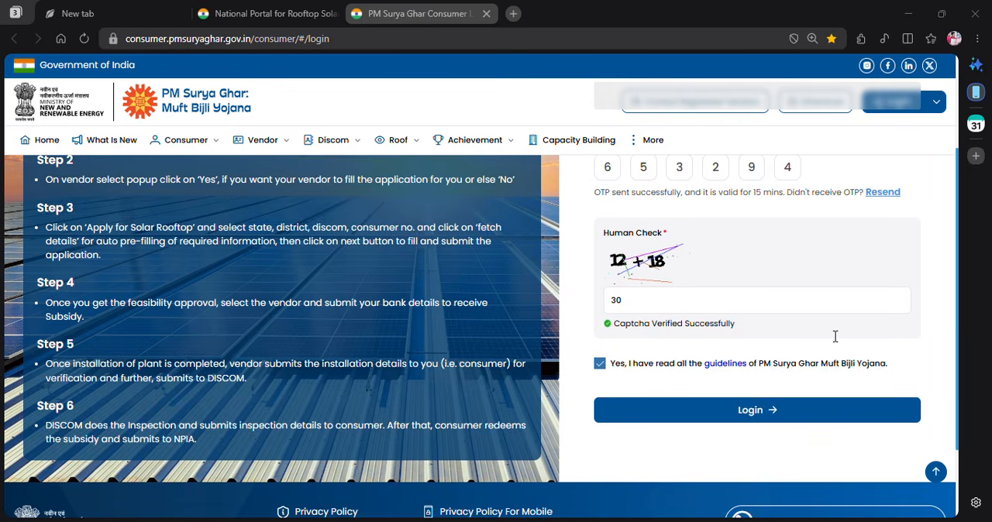
scroll(803, 357, "up", 1)
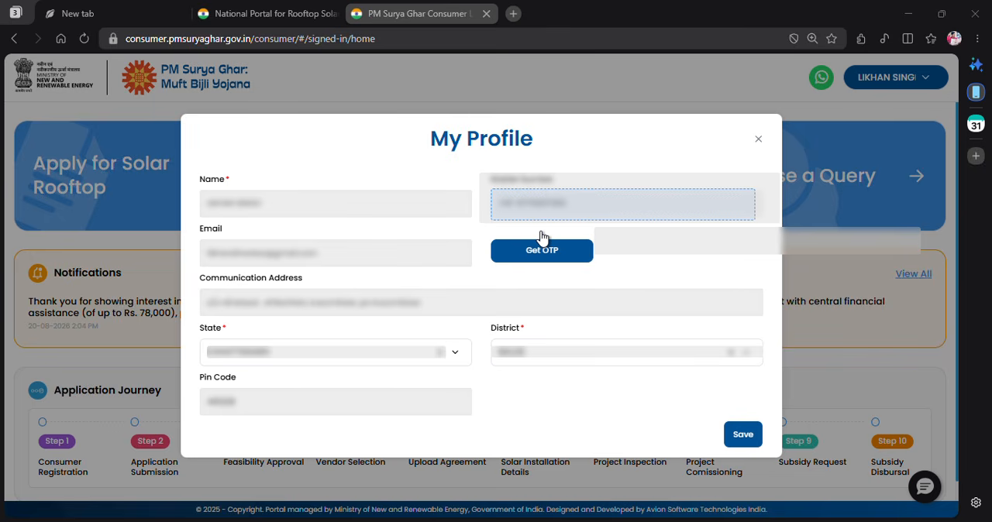
- Dismiss the My Profile form and start a new Apply for Solar Rooftop application
key("Escape")
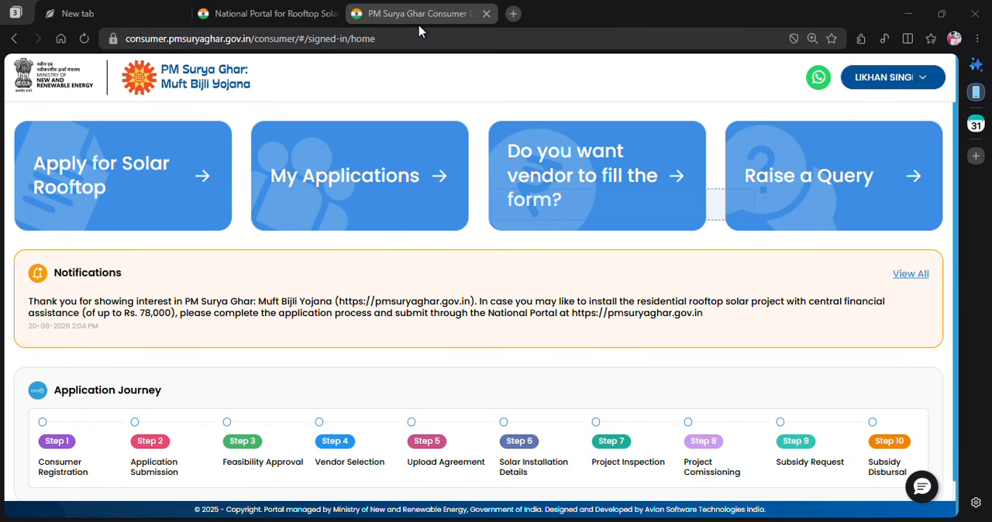
left_click(187, 198)
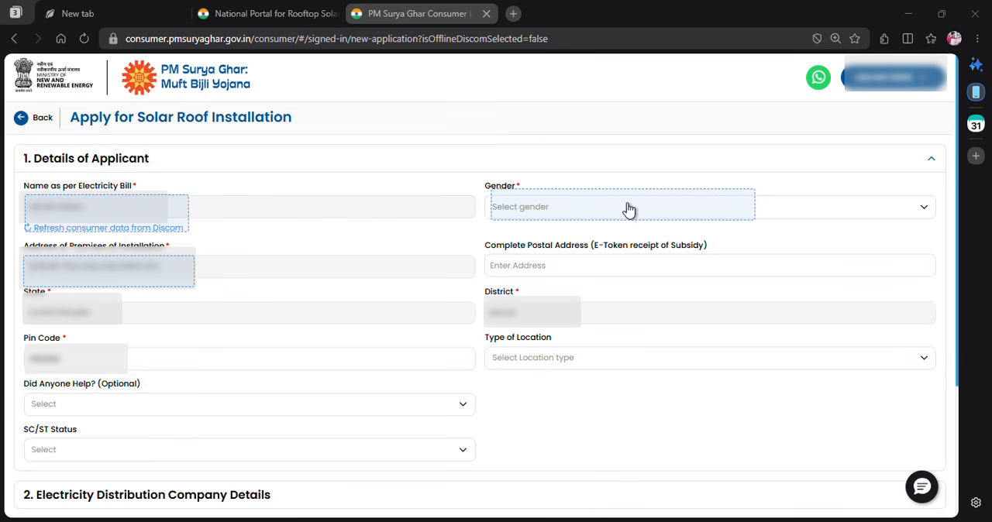
- Set the applicant's gender to Male and the type of location to Rural in the applicant details
left_click(924, 213)
left_click(699, 234)
left_click(567, 250)
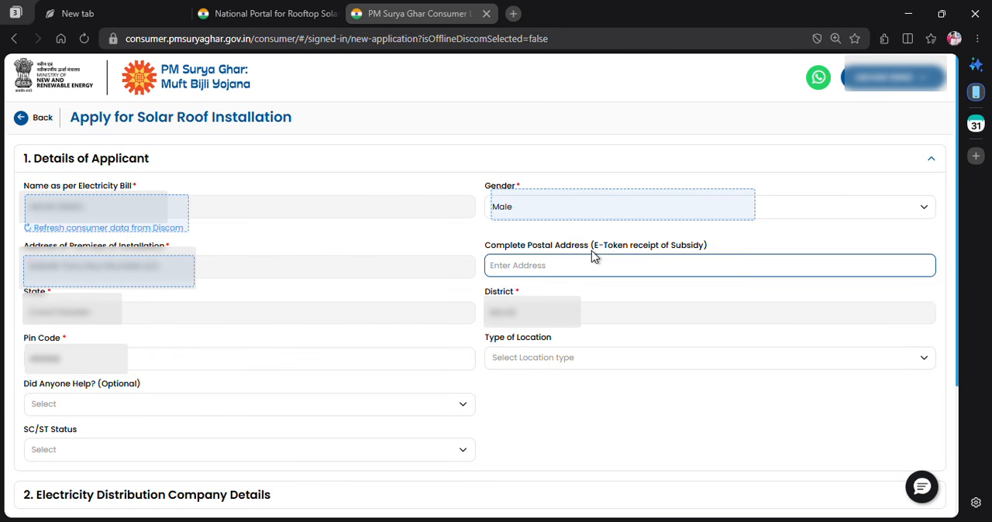
left_click_drag(591, 251, 704, 253)
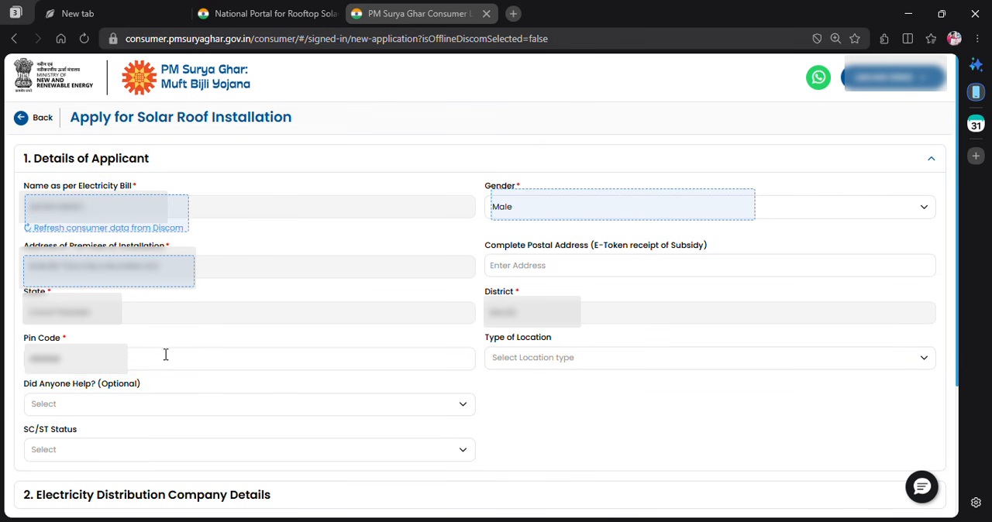
left_click(909, 361)
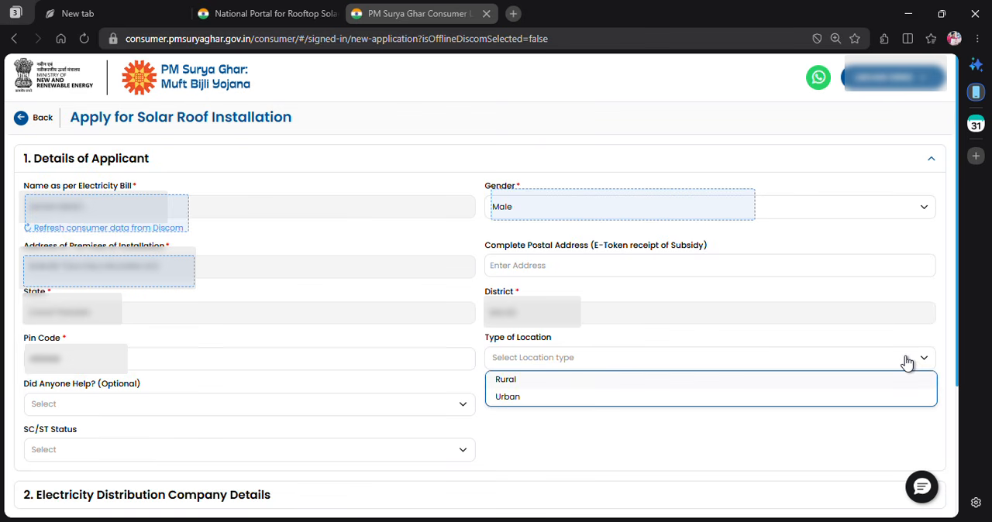
left_click(610, 386)
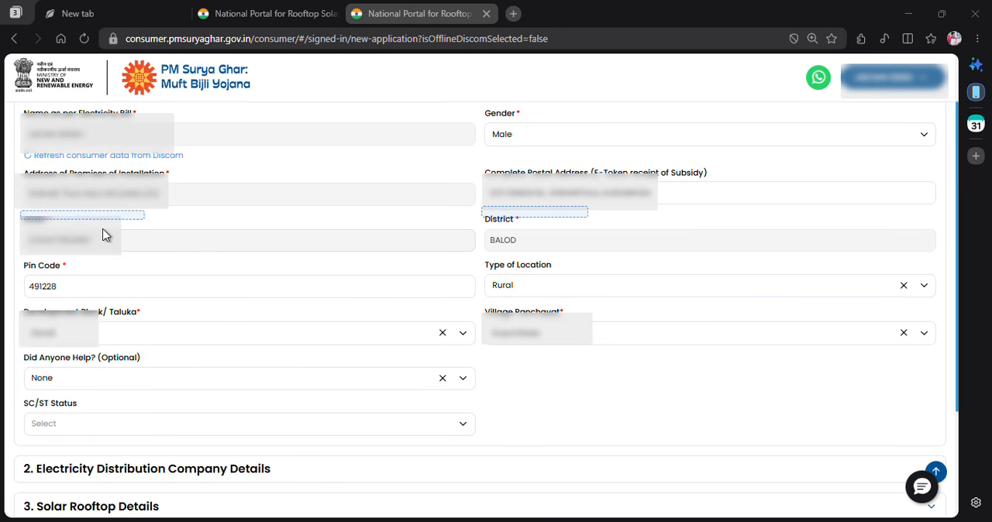
- Review the available choices for Type of Location, Did Anyone Help and SC/ST Status in the applicant details
scroll(108, 236, "down", 1)
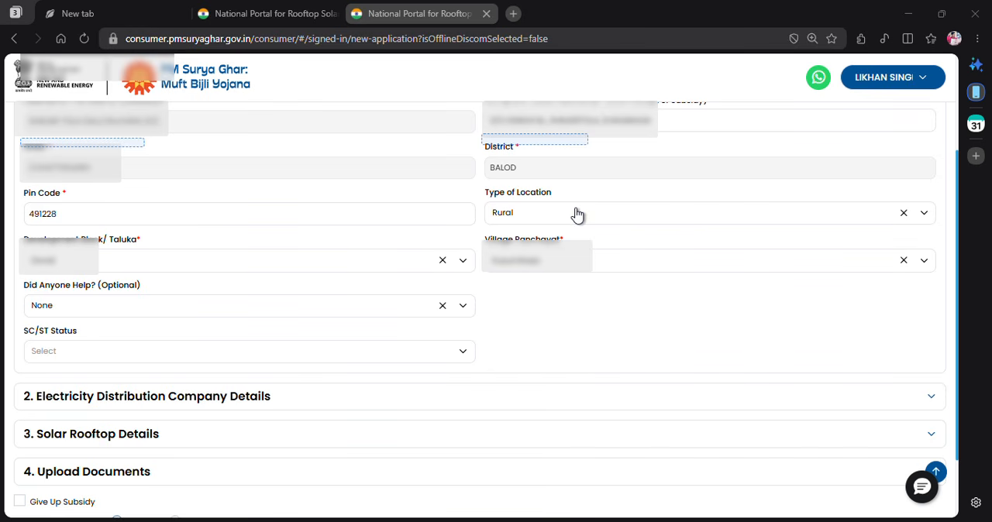
left_click(923, 216)
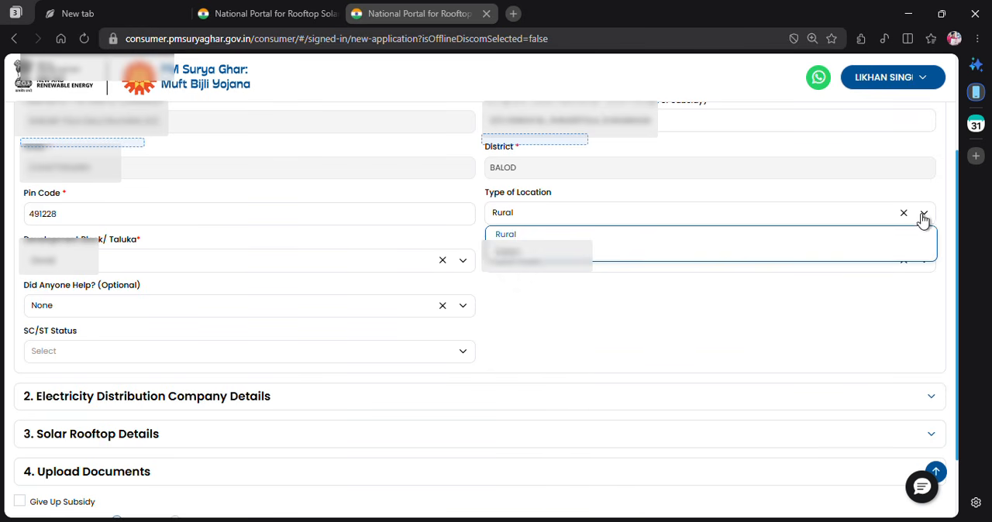
scroll(872, 186, "down", 1)
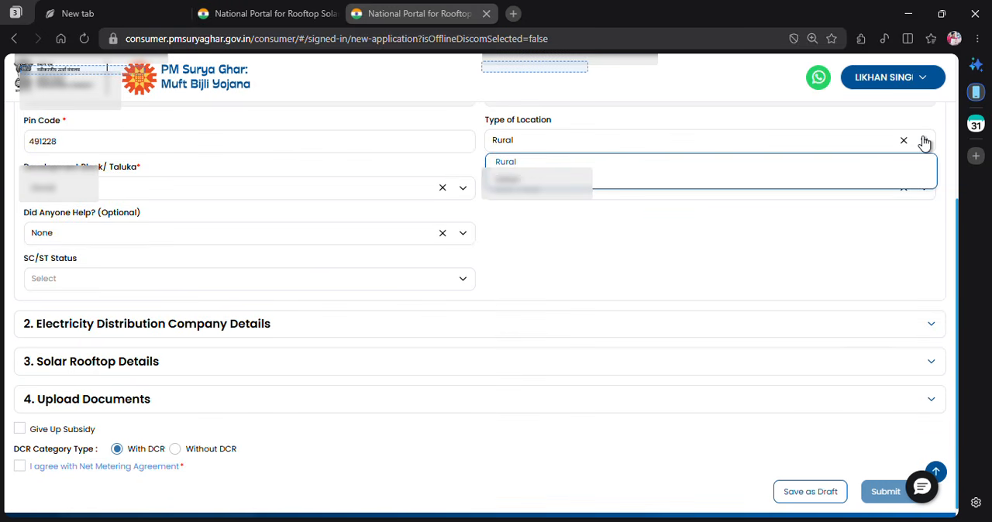
left_click(924, 141)
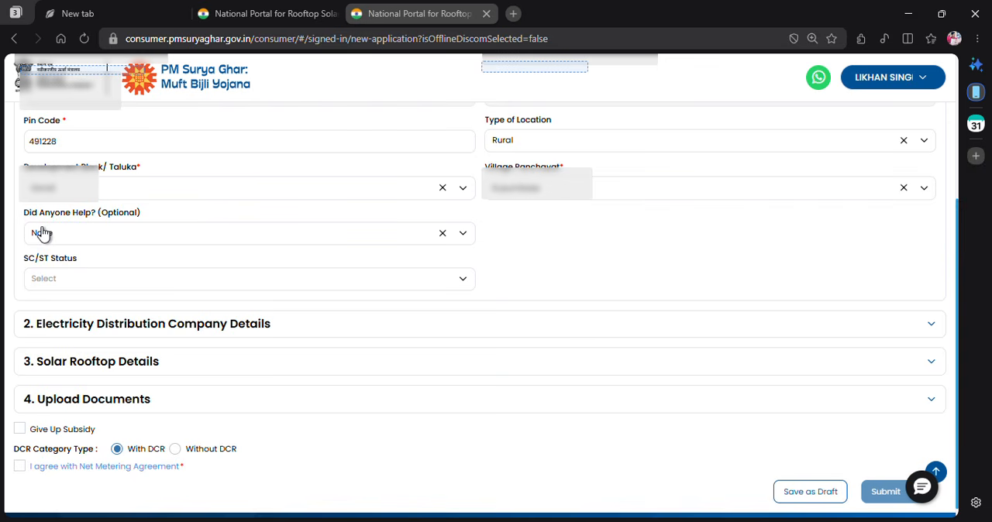
left_click(464, 234)
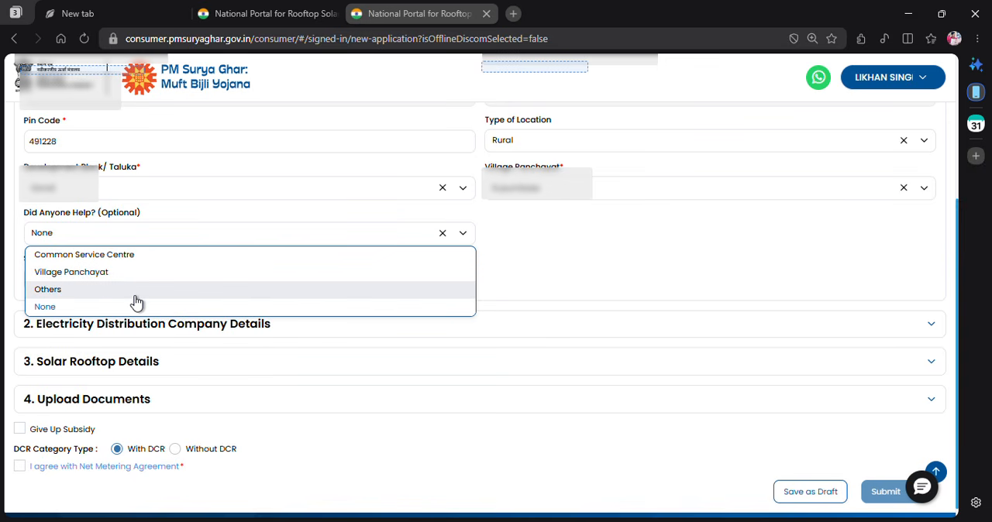
left_click(66, 307)
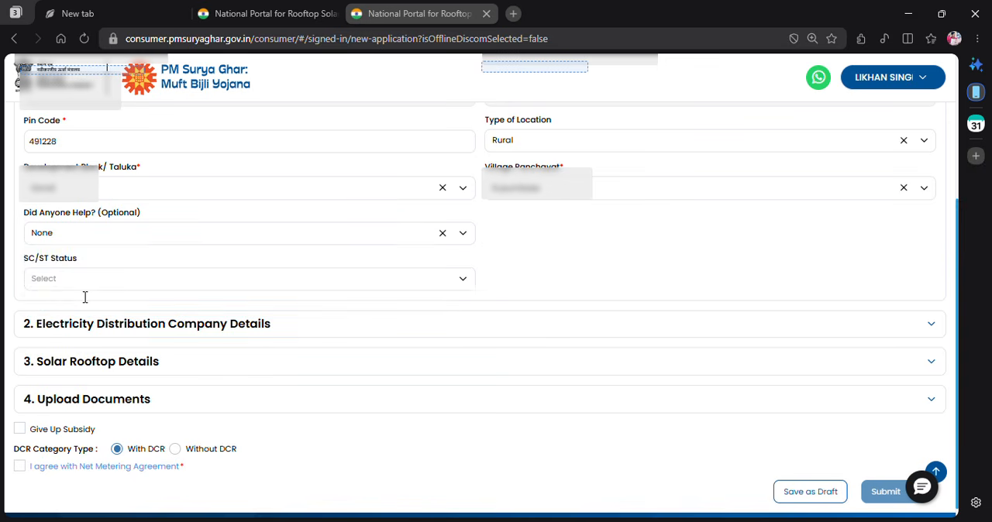
left_click(240, 285)
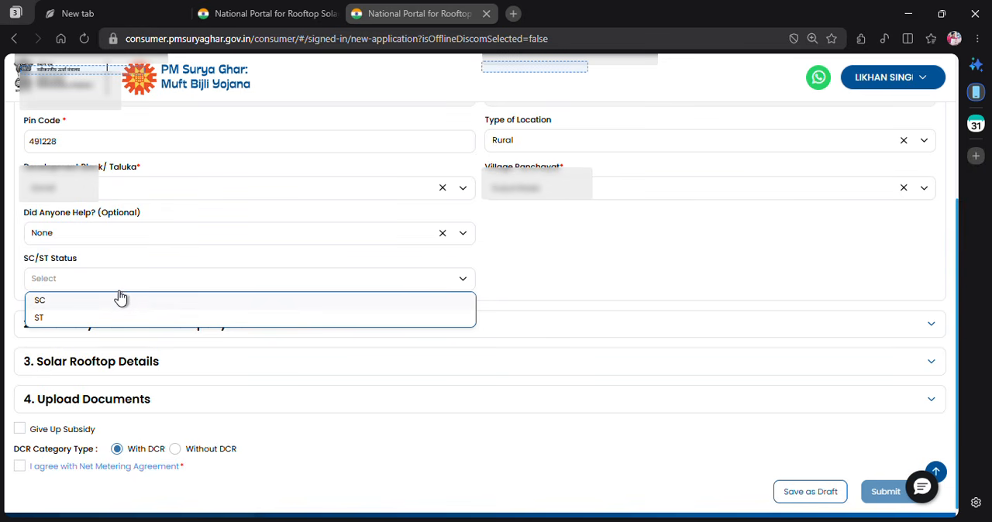
left_click(600, 257)
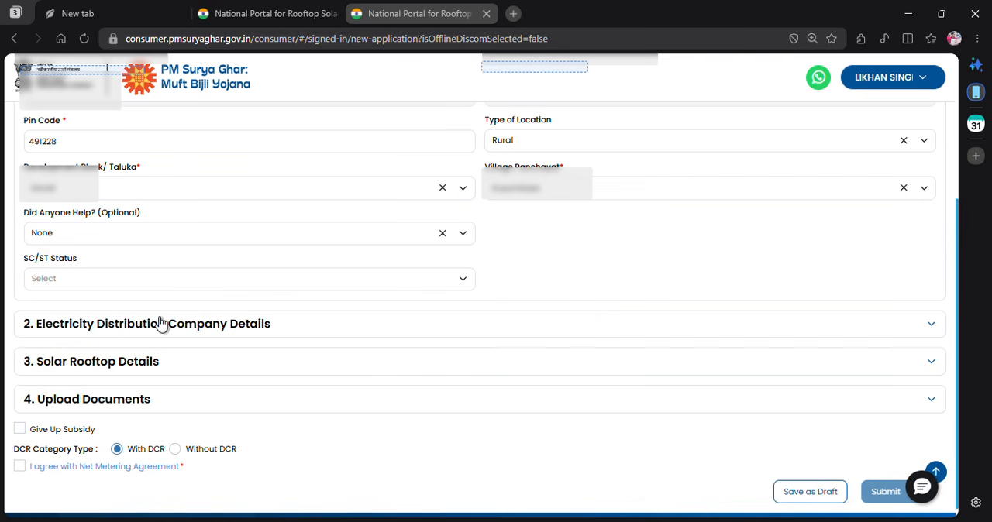
- Expand the Electricity Distribution Company Details section and clear all active blurs with the ScreenBlur add-on
left_click(86, 333)
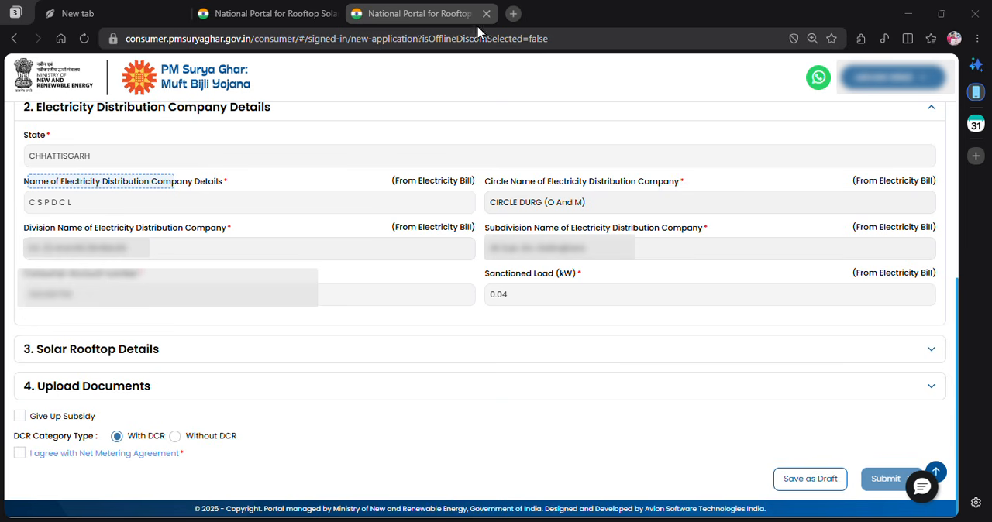
left_click(861, 38)
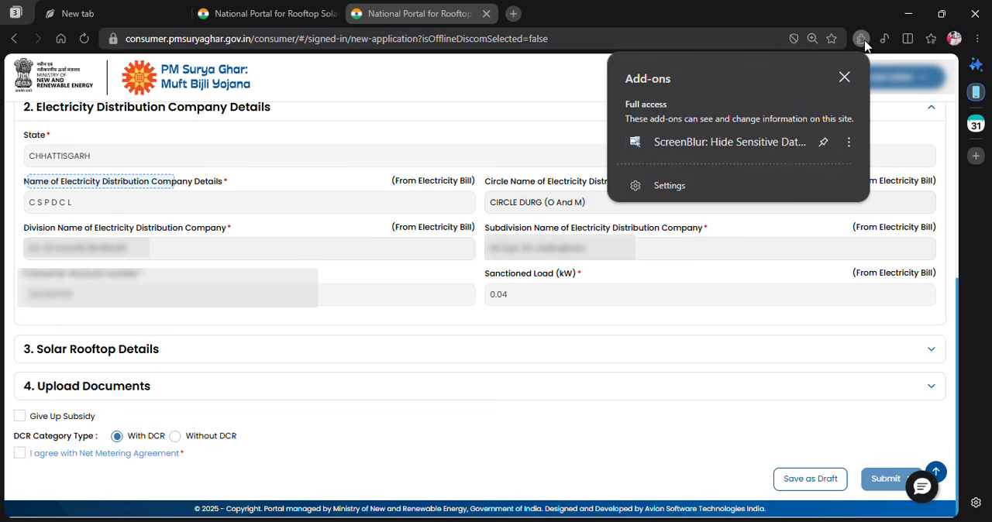
left_click(751, 147)
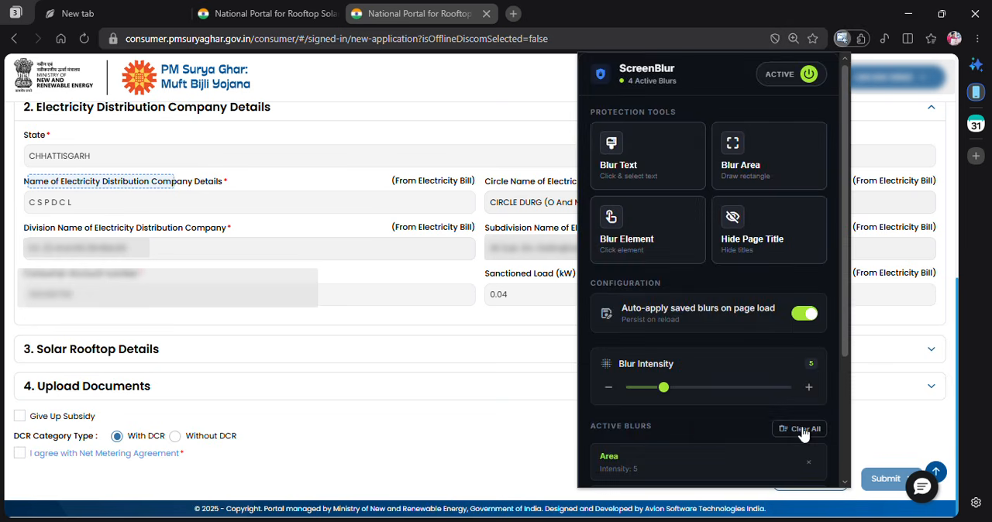
left_click(804, 430)
left_click(667, 301)
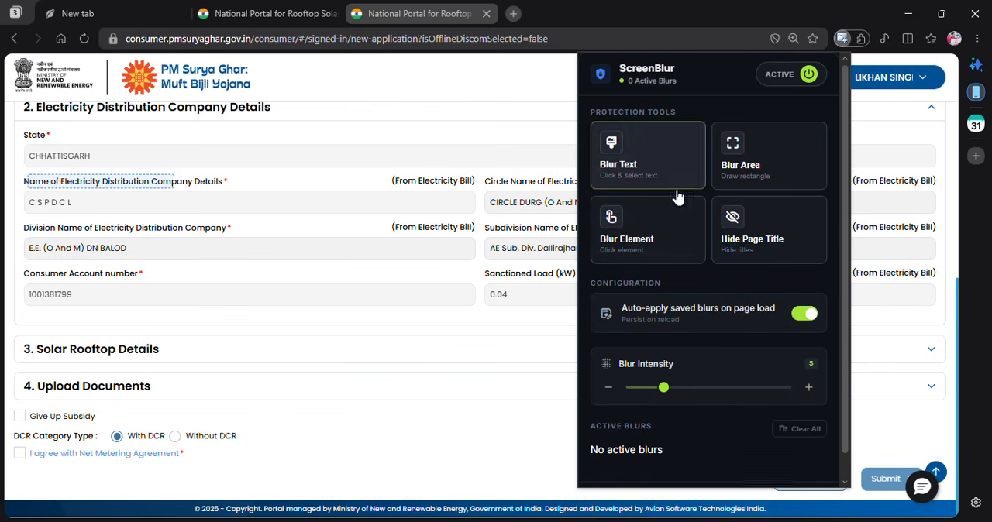
scroll(316, 306, "up", 5)
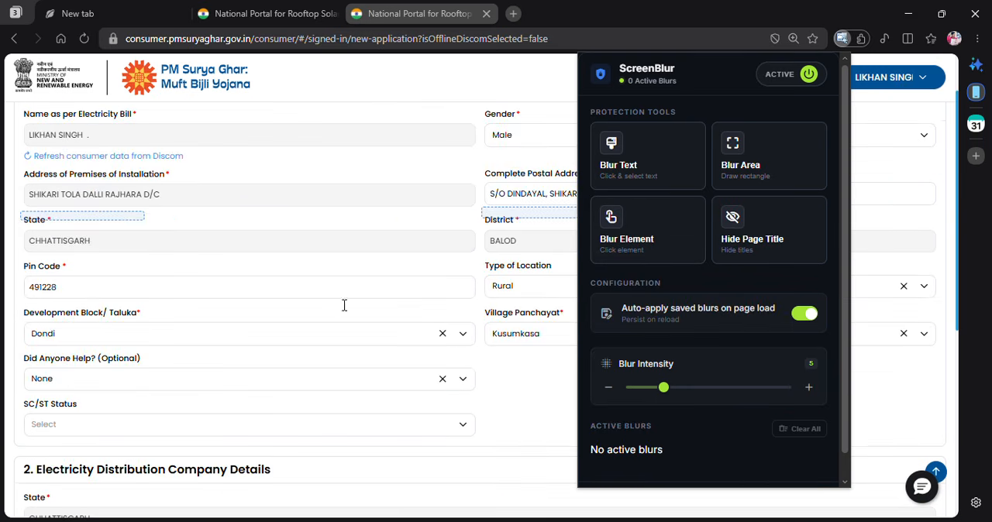
scroll(542, 387, "down", 5)
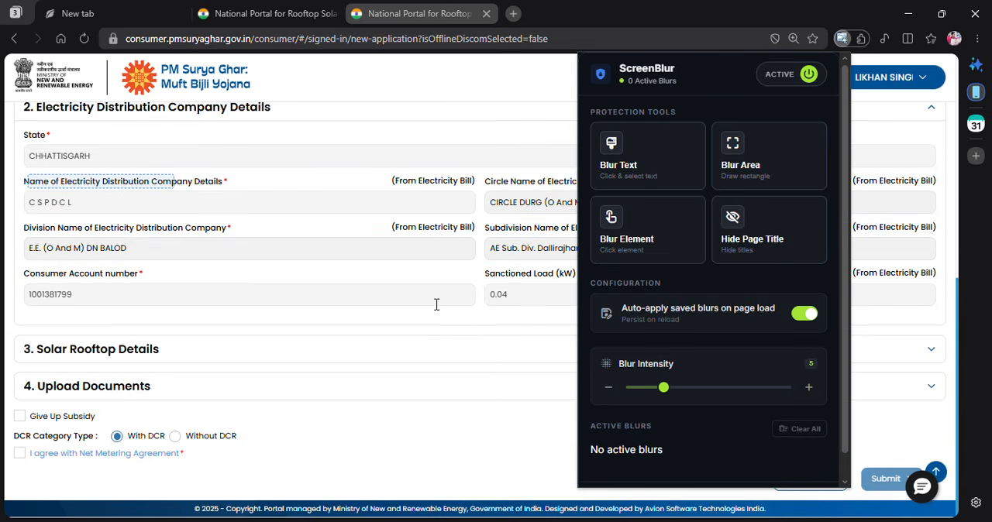
left_click(489, 317)
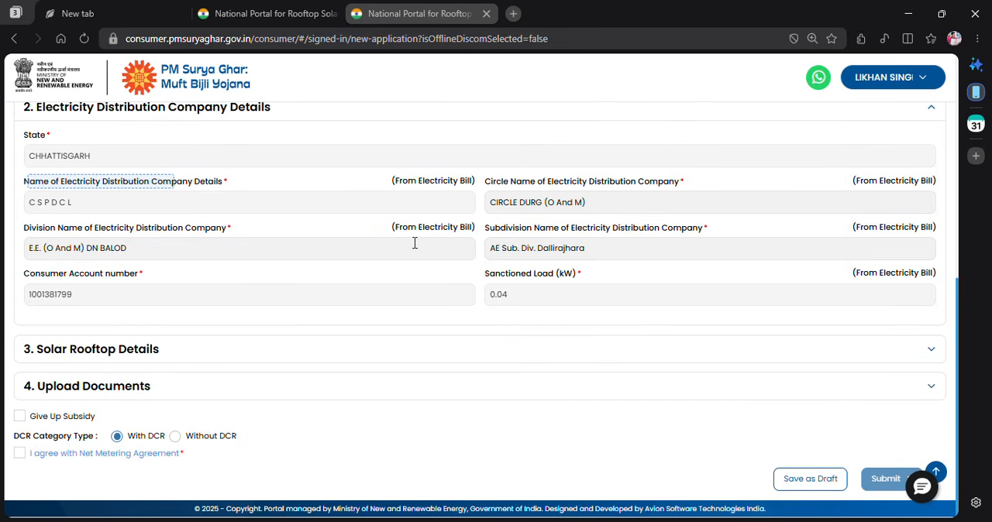
- In the Solar Rooftop Details section, set the category to Residential and the proposed solar plant capacity to 3.00 kWp
left_click(558, 368)
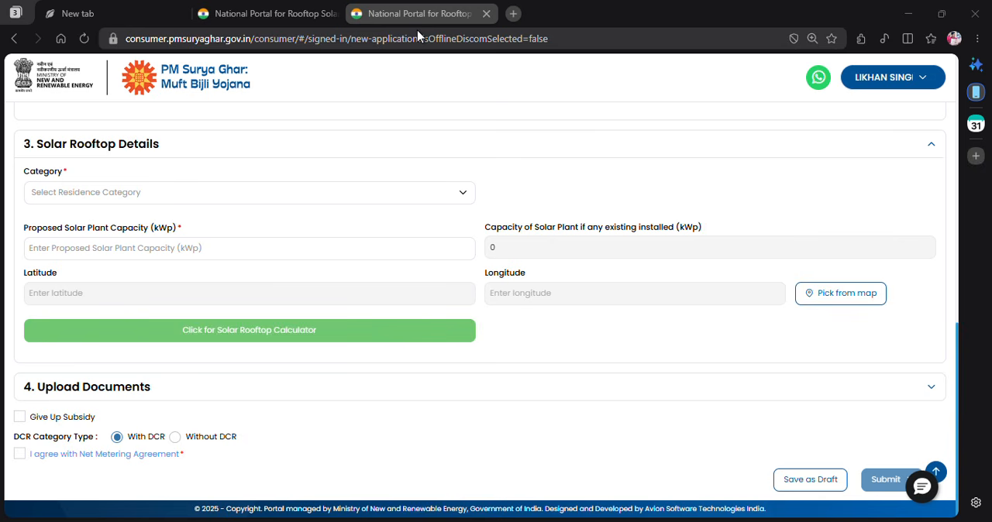
left_click(440, 195)
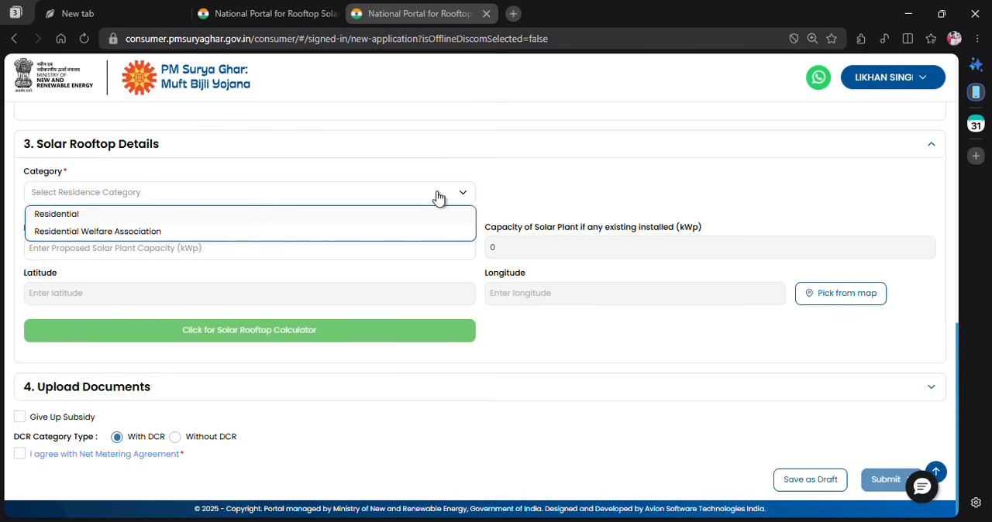
left_click(177, 217)
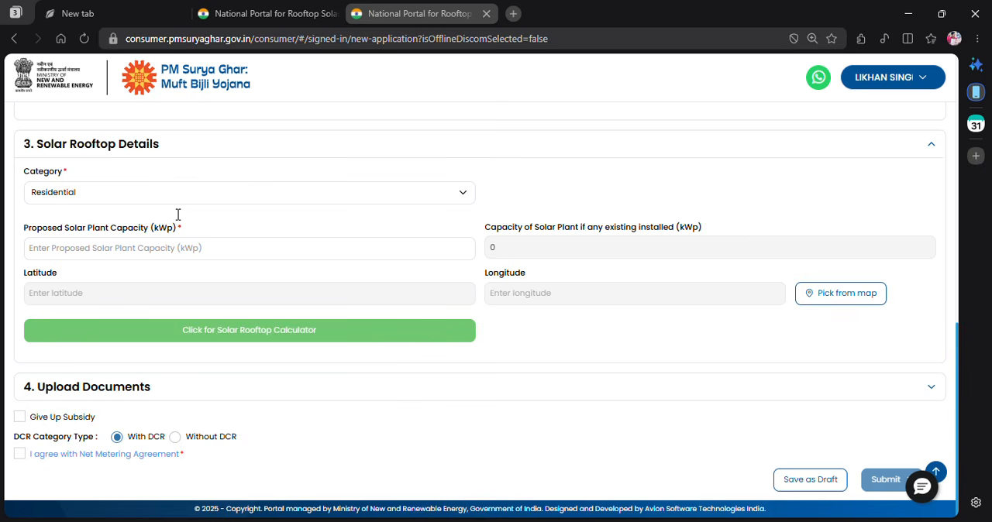
left_click(160, 246)
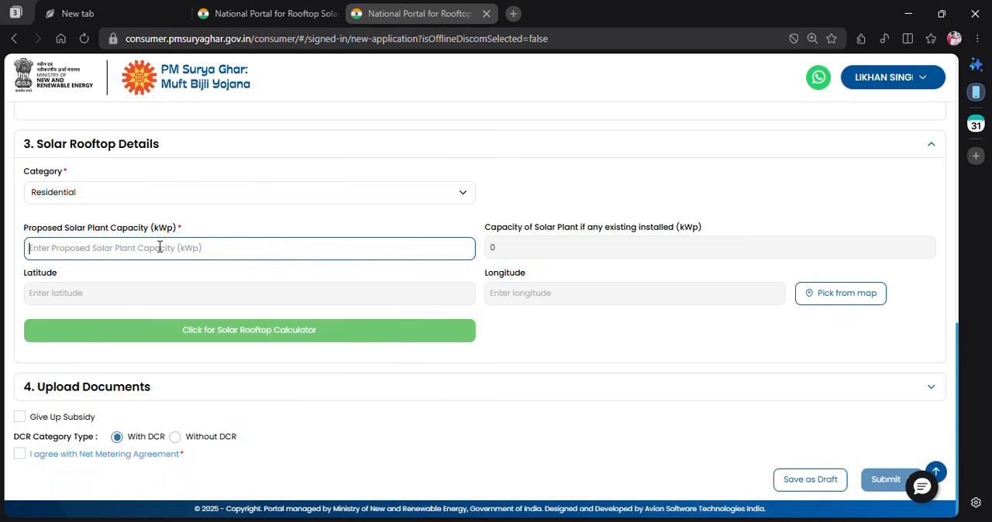
left_click(160, 246)
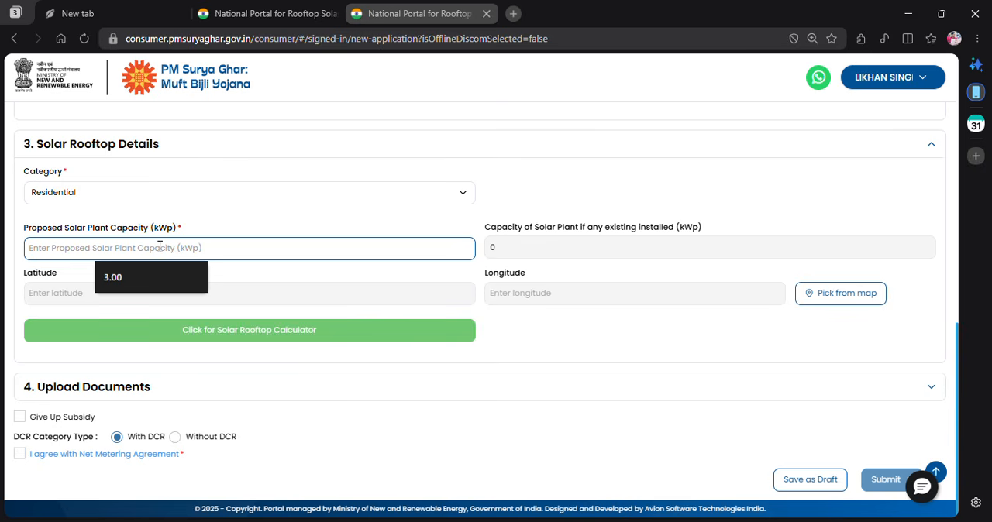
type("3.00")
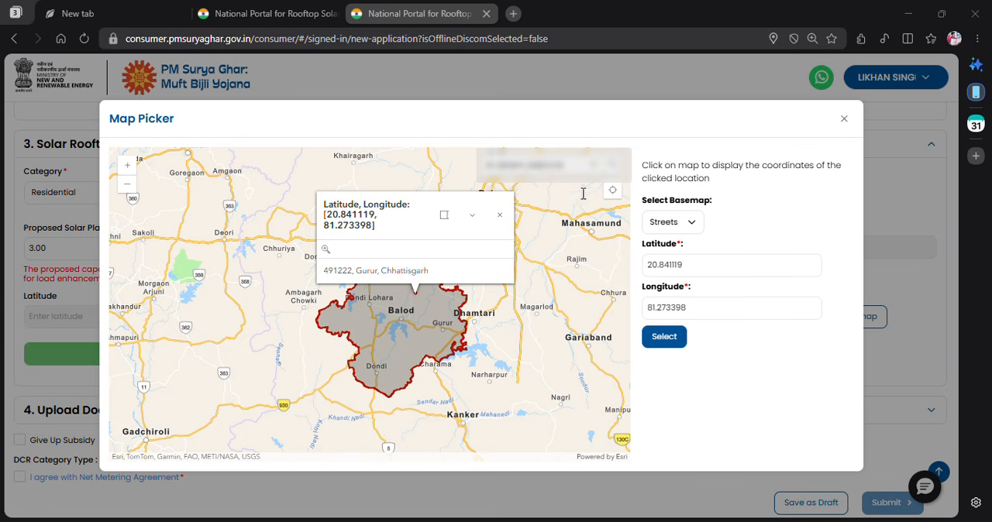
- Try to find the rooftop's location by searching the map picker for its coordinates
left_click(616, 168)
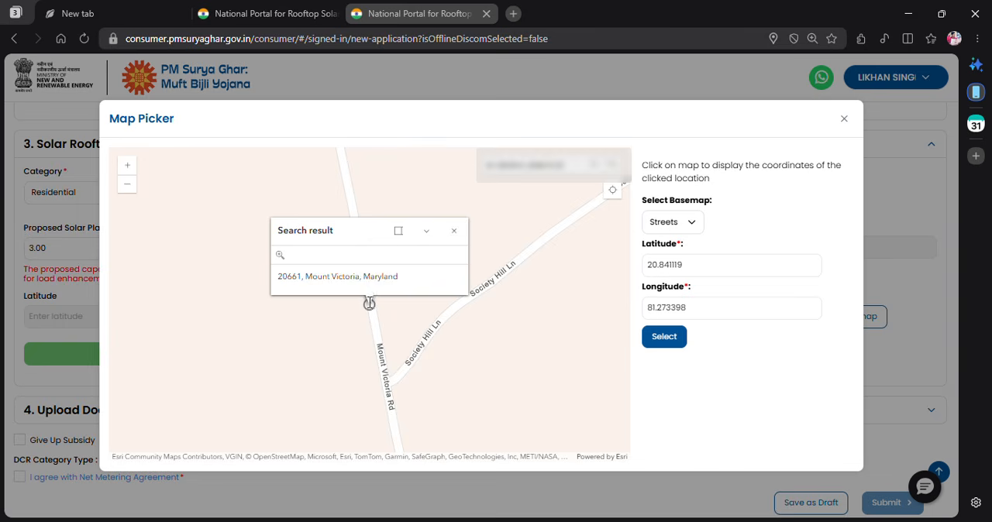
scroll(371, 307, "up", 3)
scroll(360, 290, "up", 2)
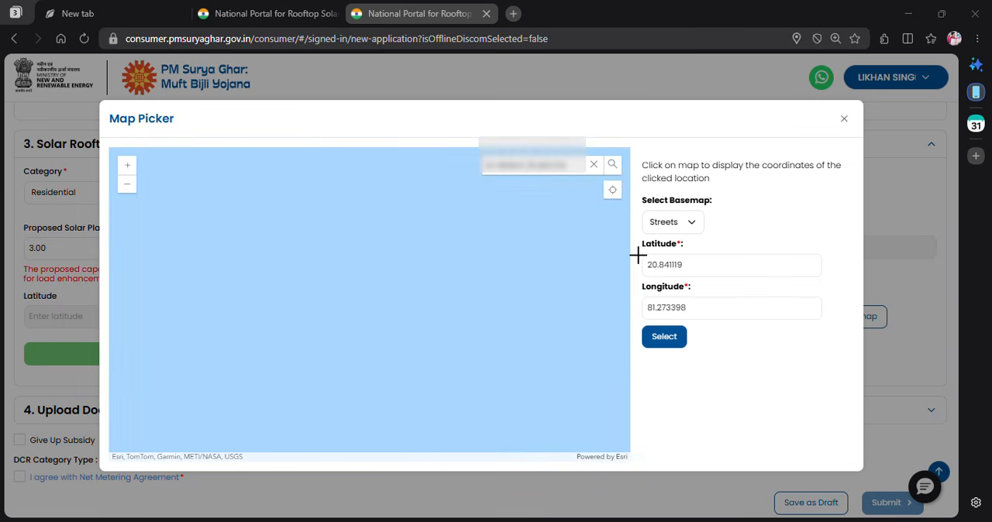
- Blur the latitude and longitude values in the map picker with the ScreenBlur add-on
left_click_drag(639, 256, 746, 288)
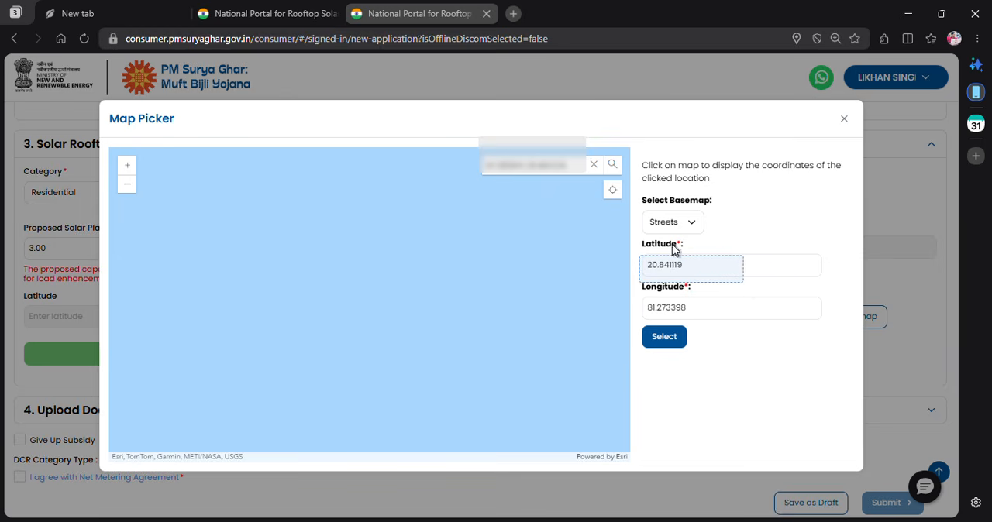
left_click_drag(638, 235, 751, 280)
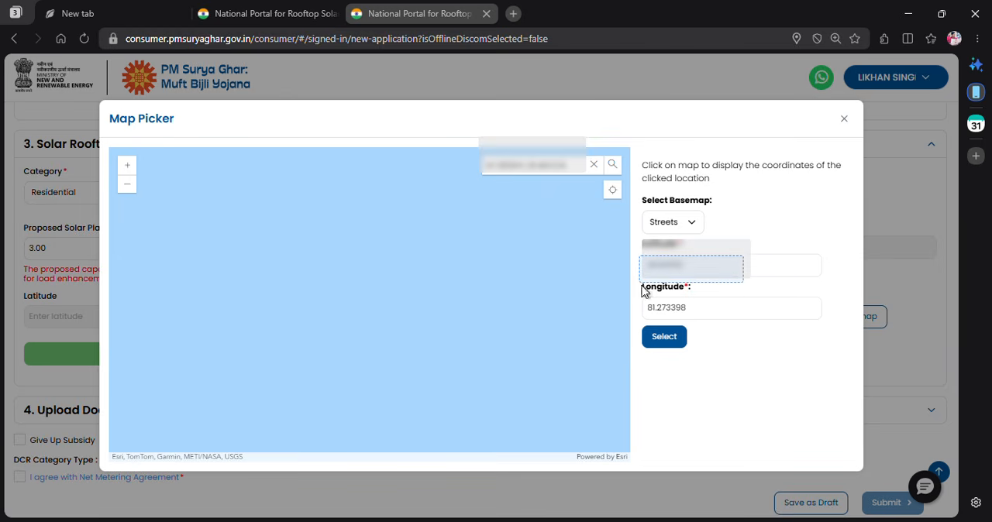
left_click_drag(642, 284, 736, 320)
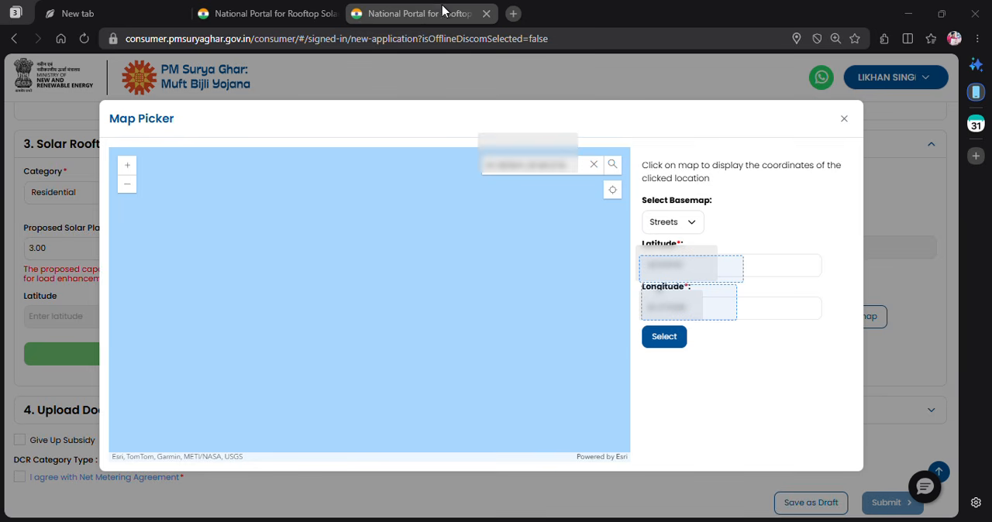
- Search the map for the rooftop's coordinates, mark the matching point, and apply its latitude and longitude to the Solar Rooftop Details
left_click(612, 167)
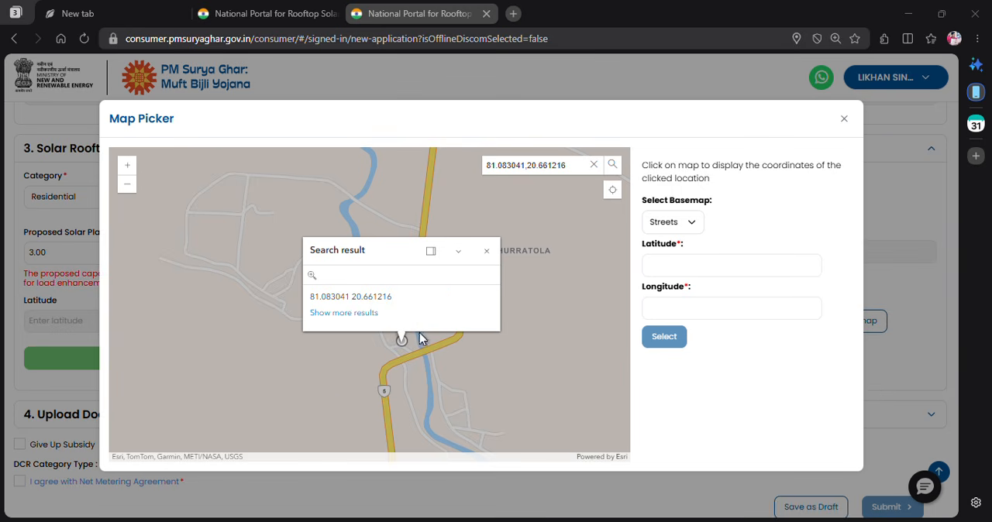
scroll(411, 344, "up", 3)
scroll(409, 350, "up", 2)
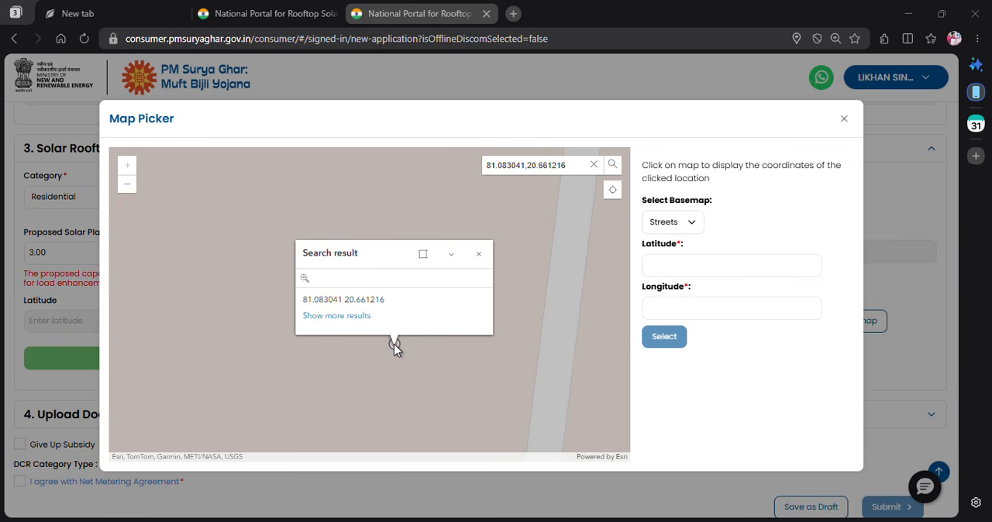
left_click(393, 344)
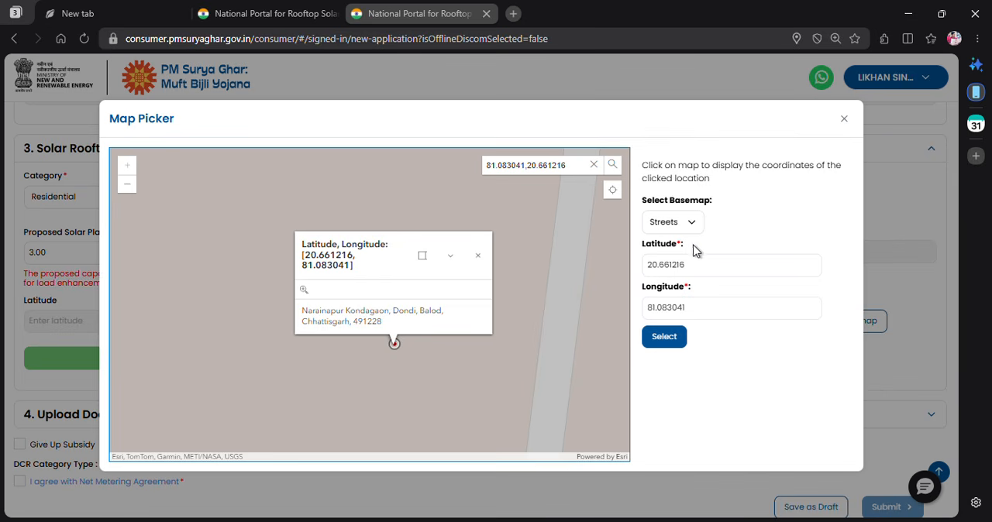
left_click(664, 341)
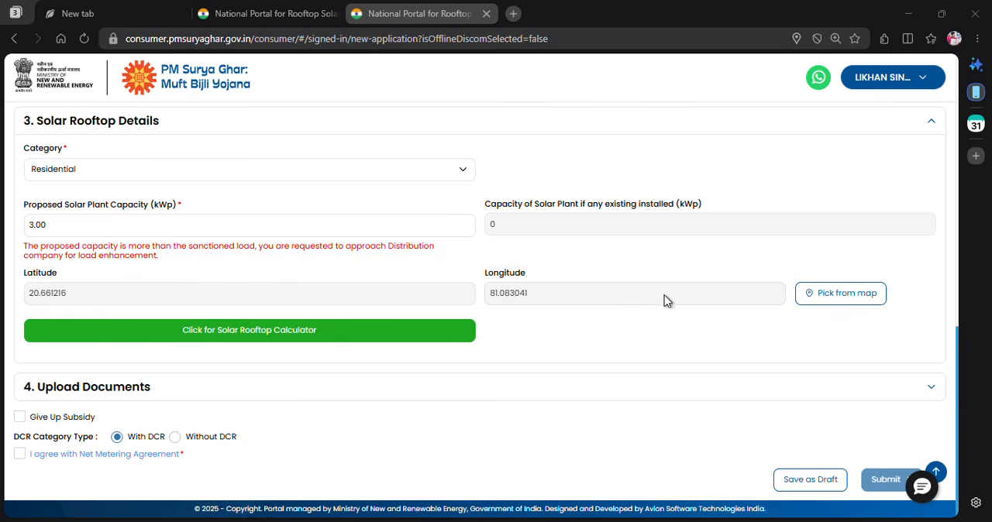
- Upload the electricity bill PDF in the Upload Documents section and preview the uploaded file
left_click(260, 391)
scroll(542, 312, "down", 1)
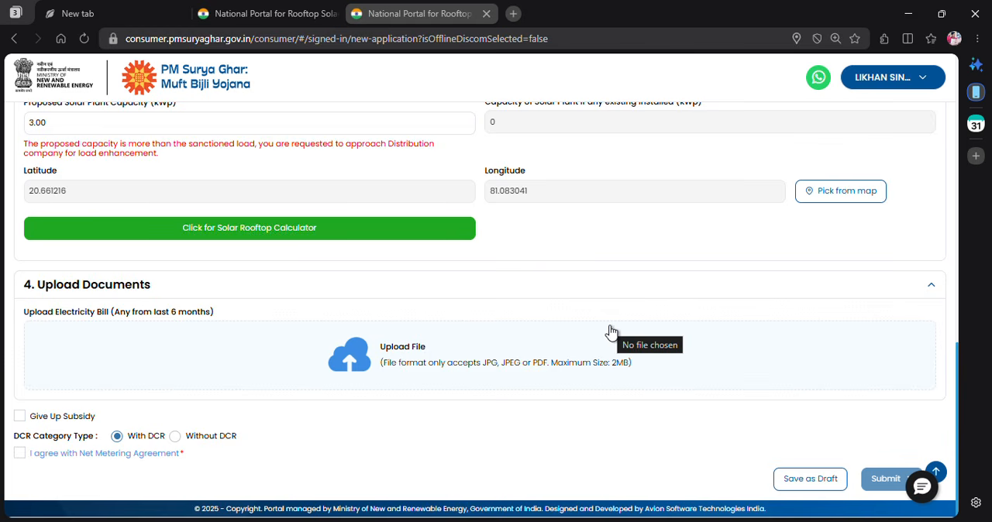
left_click(400, 360)
double_click(426, 34)
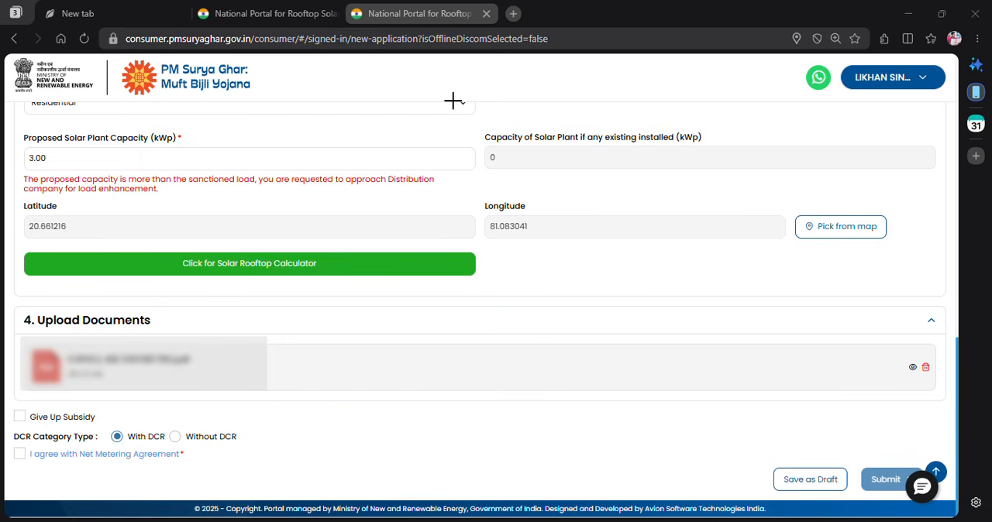
left_click(913, 368)
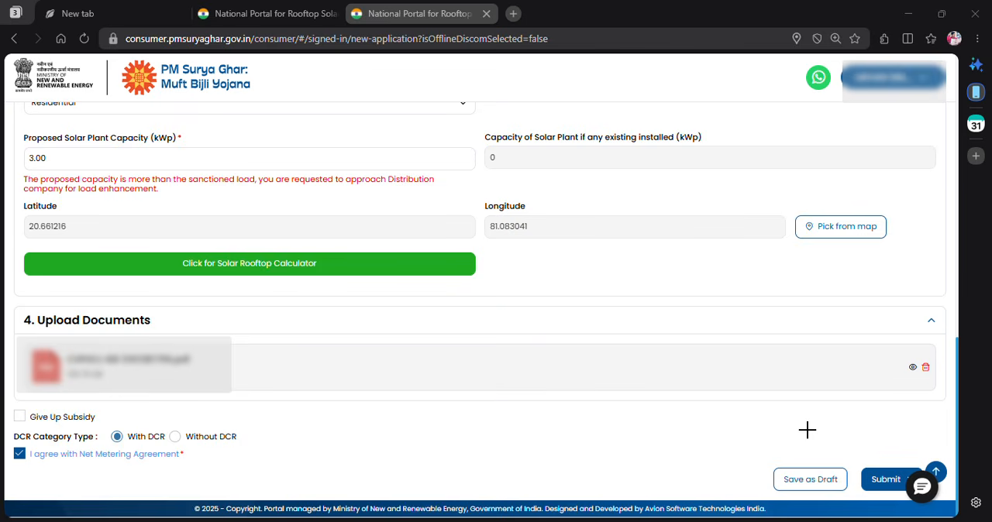
- Agree to the Net Metering Agreement and submit the rooftop solar application
scroll(807, 430, "up", 1)
scroll(807, 430, "down", 1)
left_click(884, 468)
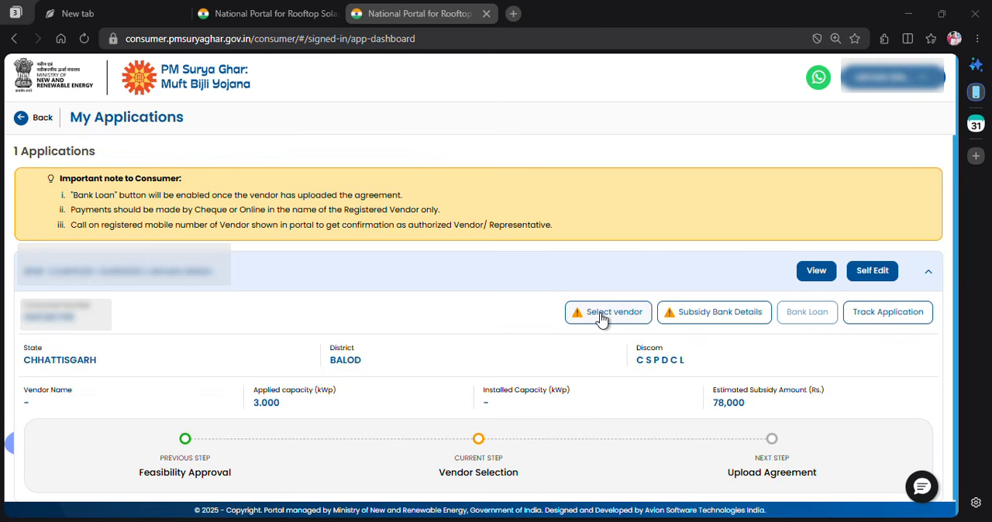
- Open vendor selection for the submitted application and blur the application number with the ScreenBlur add-on
left_click(601, 314)
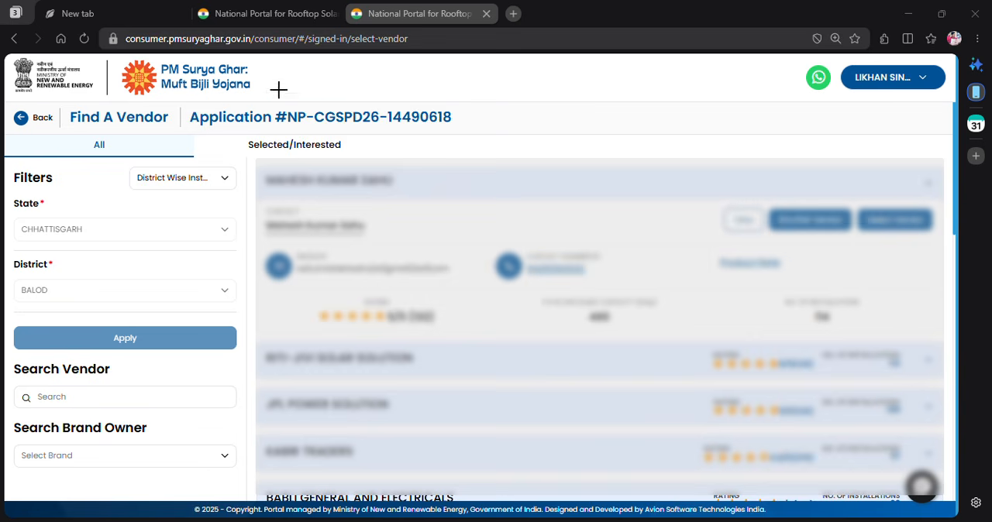
left_click_drag(263, 99, 488, 144)
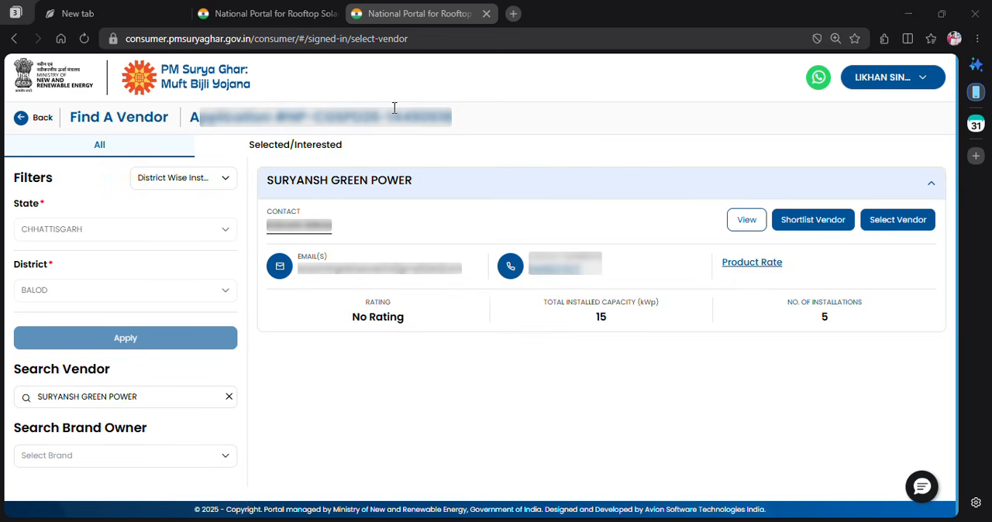
- Search for the vendor SURYANSH GREEN POWER and confirm it as the selected vendor for the application
left_click(77, 409)
left_click(368, 191)
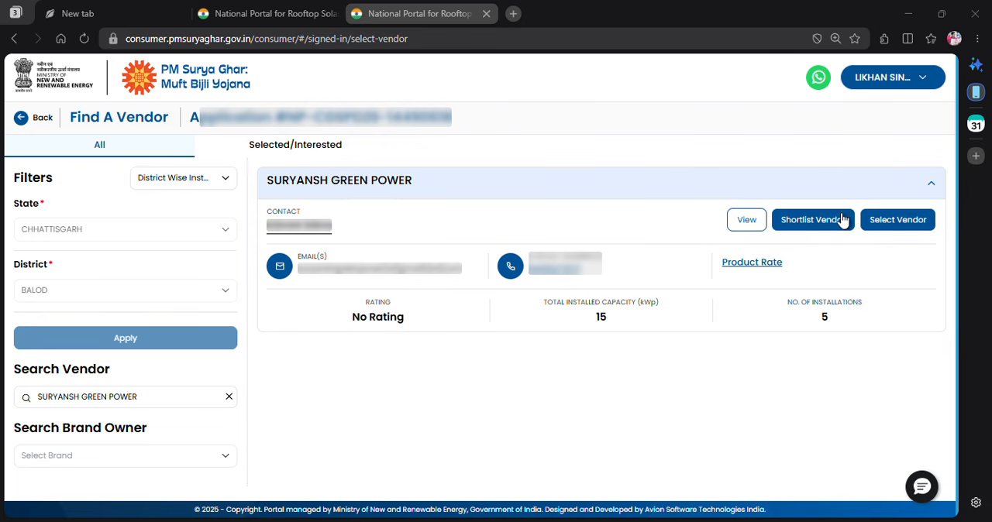
left_click(897, 221)
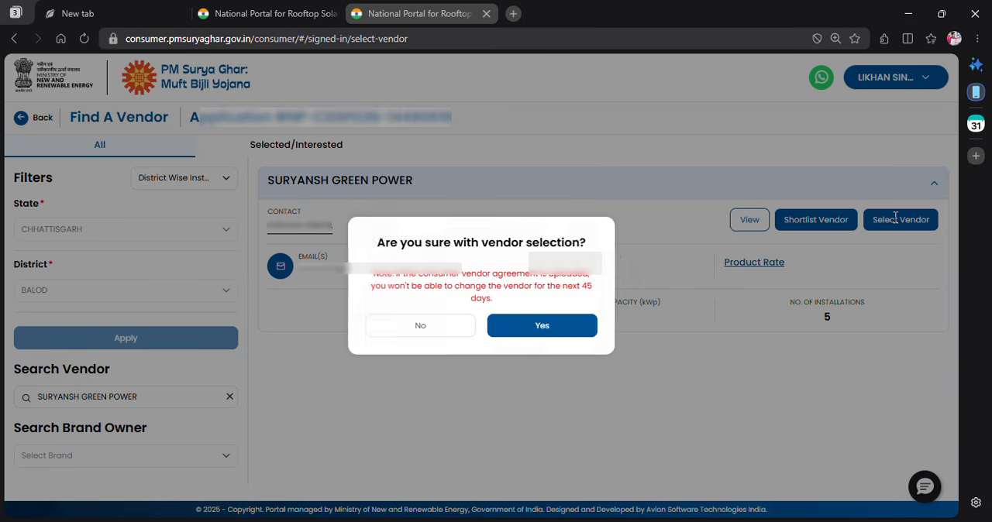
left_click(556, 333)
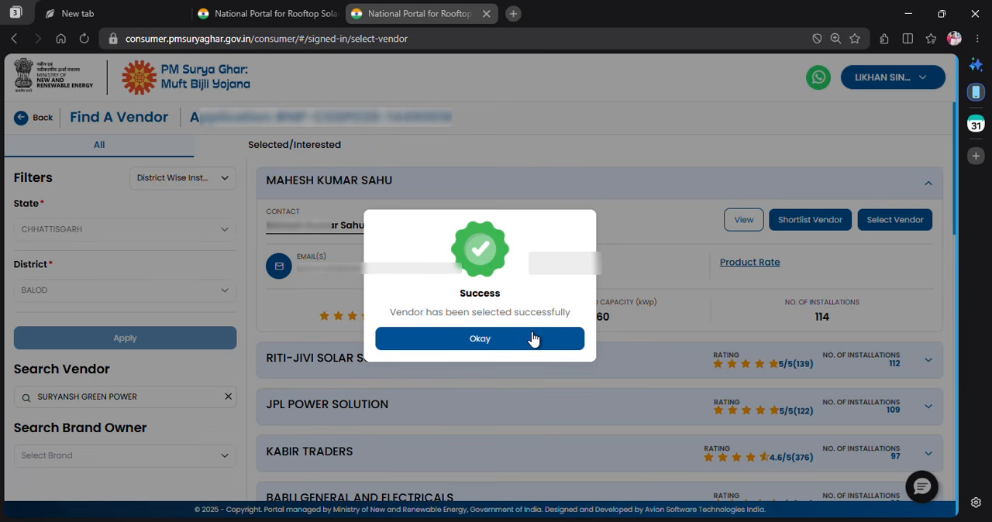